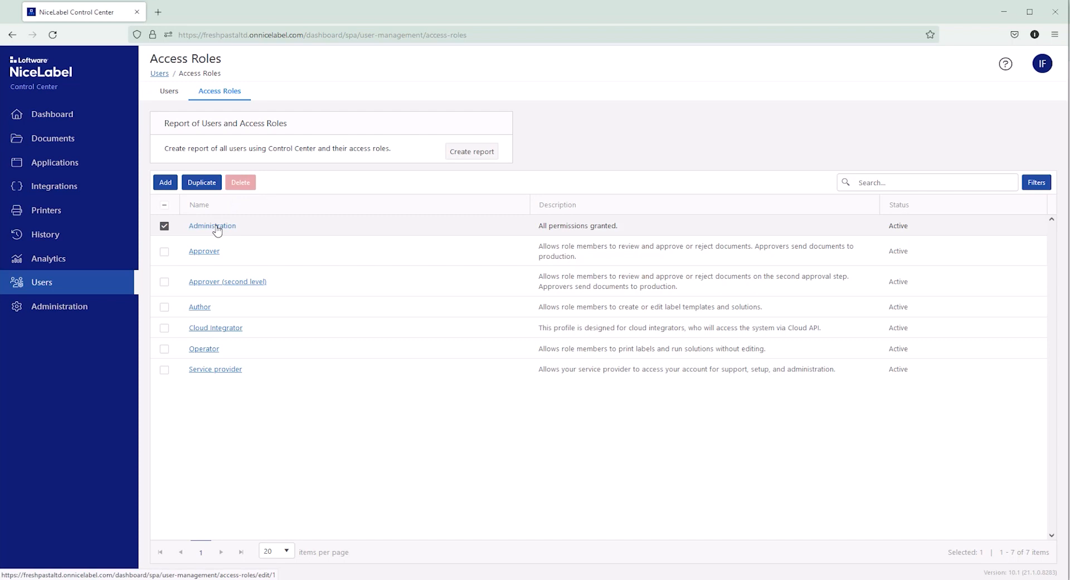
Review the Administration role's assigned users and its General, Dashboard, Documents, Applications and Integrations, and Printers permissions, leaving without saving.
left_click(215, 226)
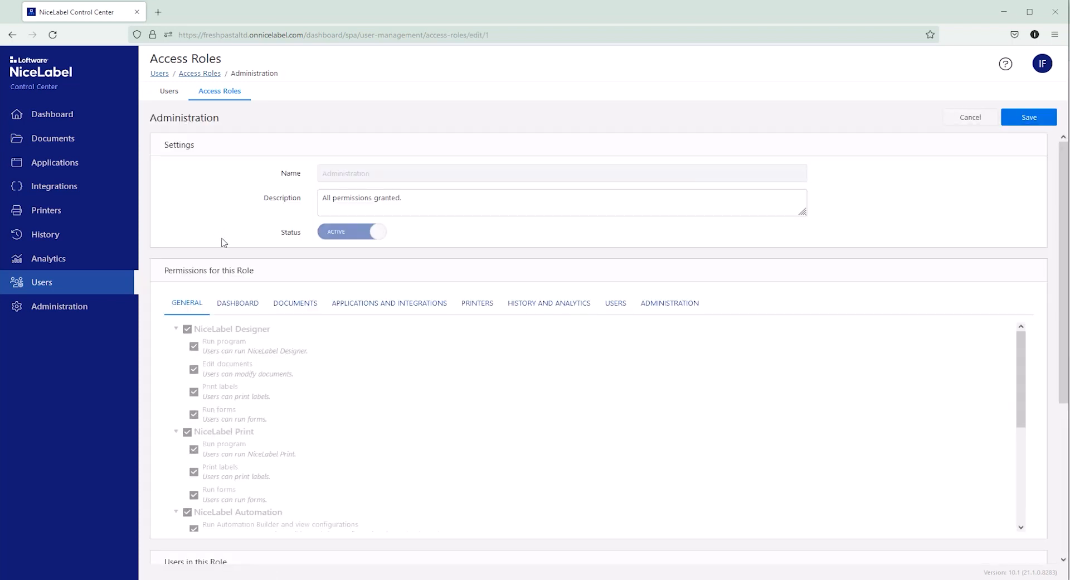
scroll(211, 410, "down", 4)
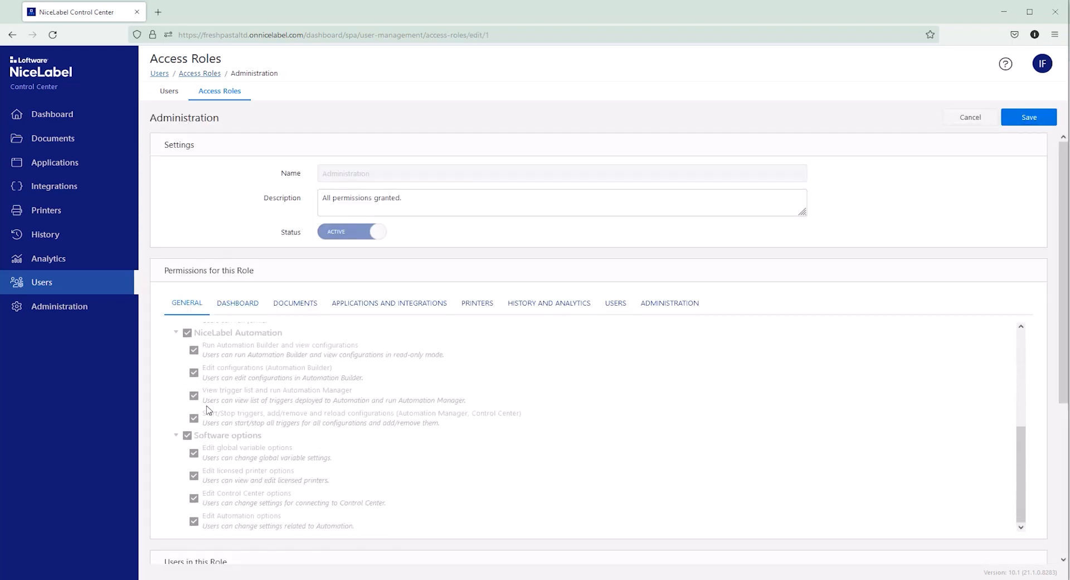
scroll(168, 469, "down", 4)
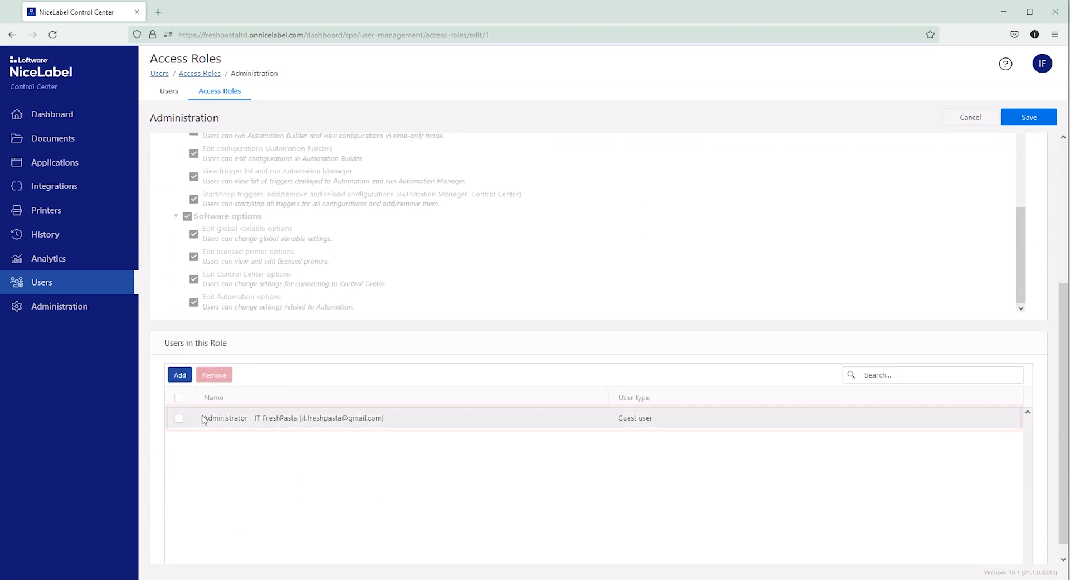
scroll(203, 419, "up", 3)
scroll(204, 419, "up", 1)
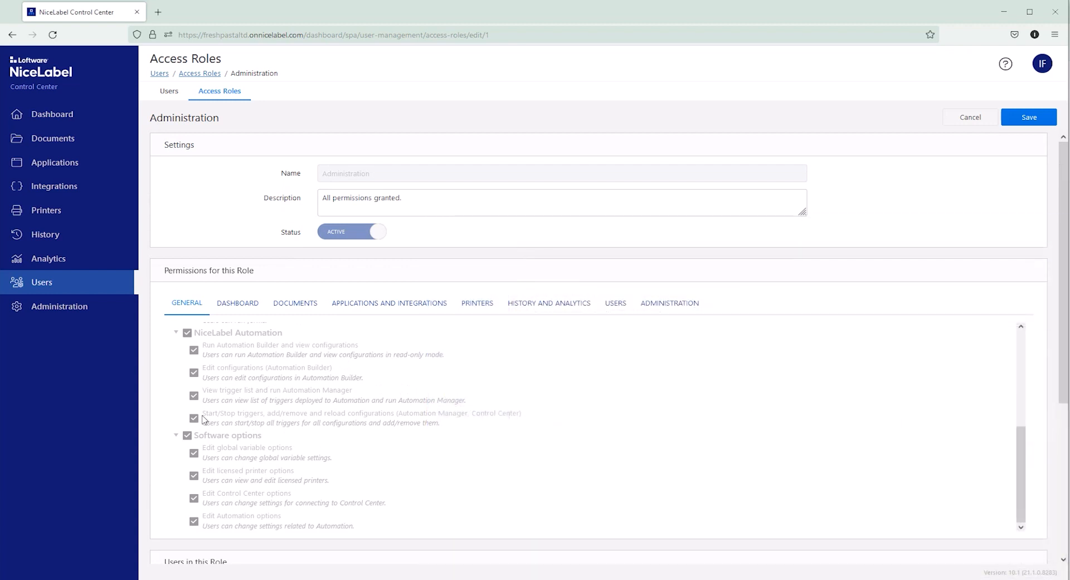
left_click(252, 308)
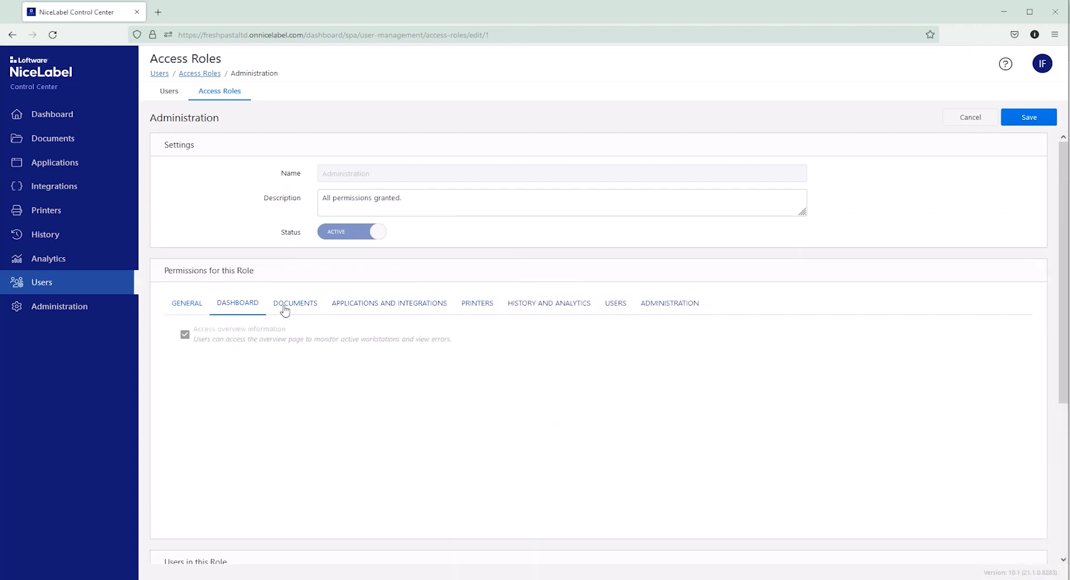
left_click(289, 309)
left_click(388, 308)
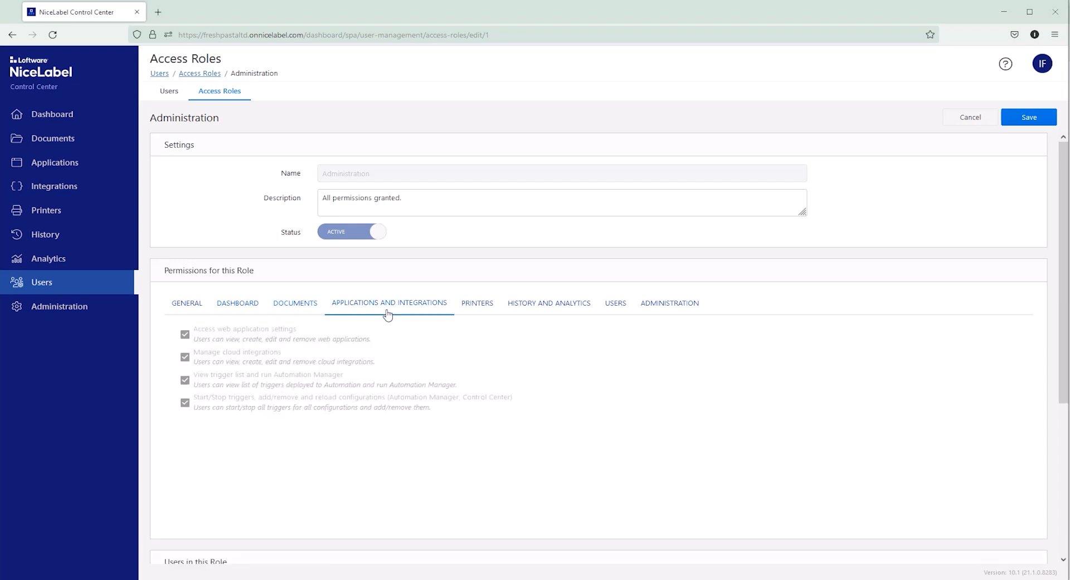
left_click(475, 311)
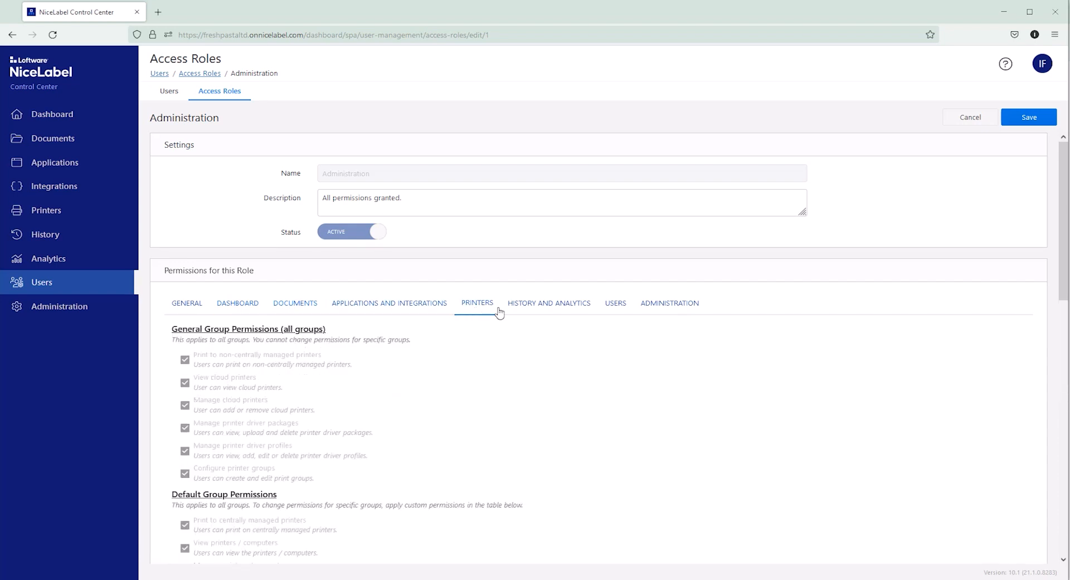
left_click(991, 120)
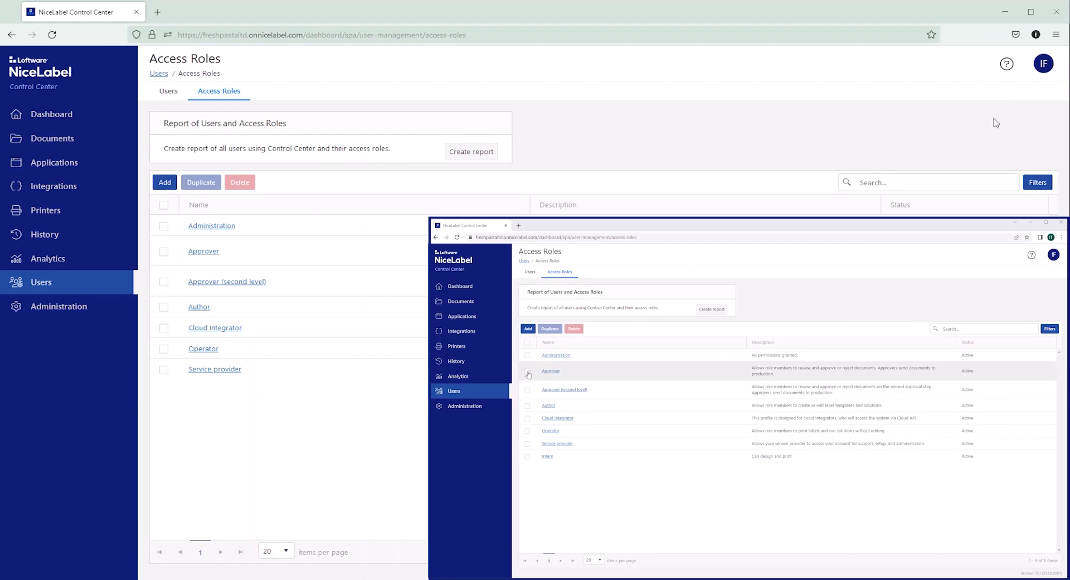
left_click(527, 372)
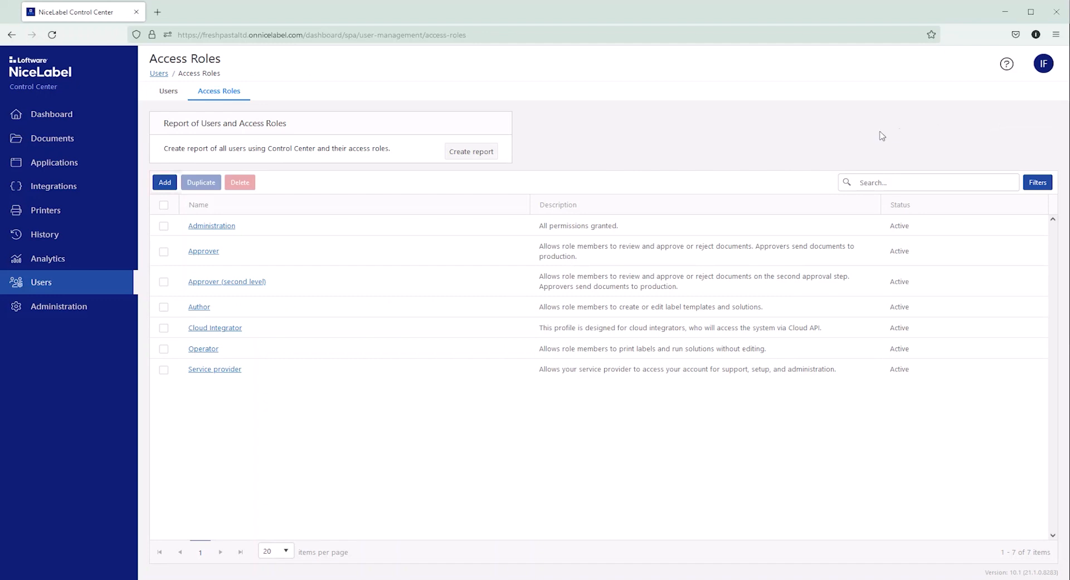
Start a new access role named Intern with the description "Can design and print" and the status Active.
left_click(173, 187)
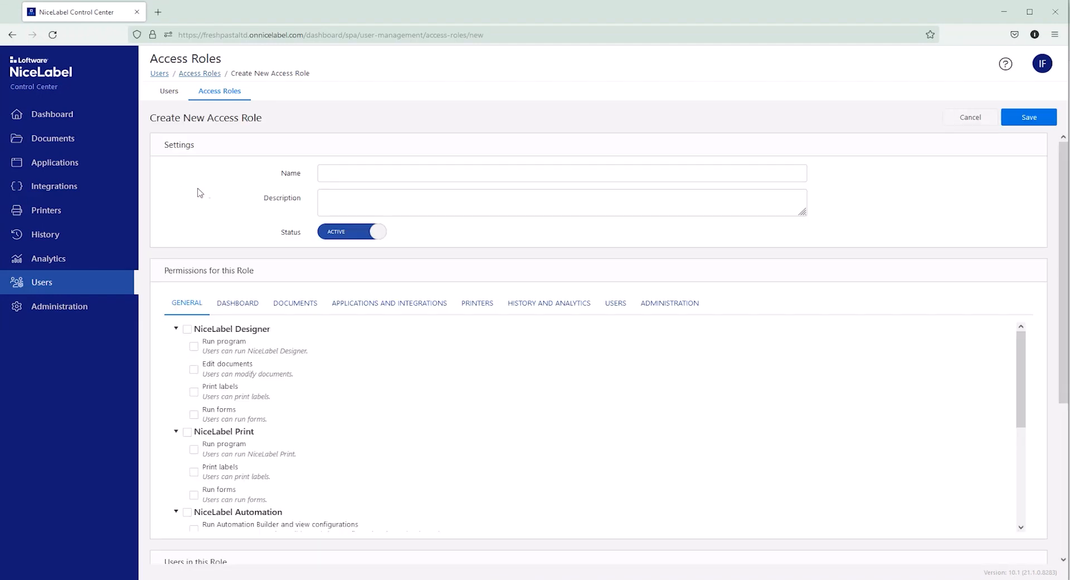
left_click(328, 175)
type("Intern")
left_click(333, 197)
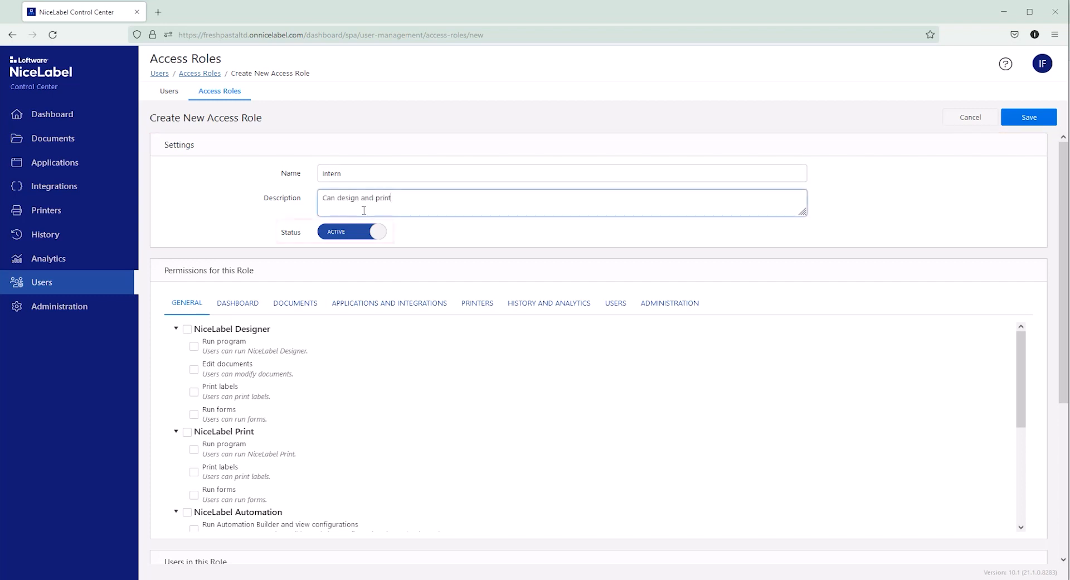
left_click(373, 233)
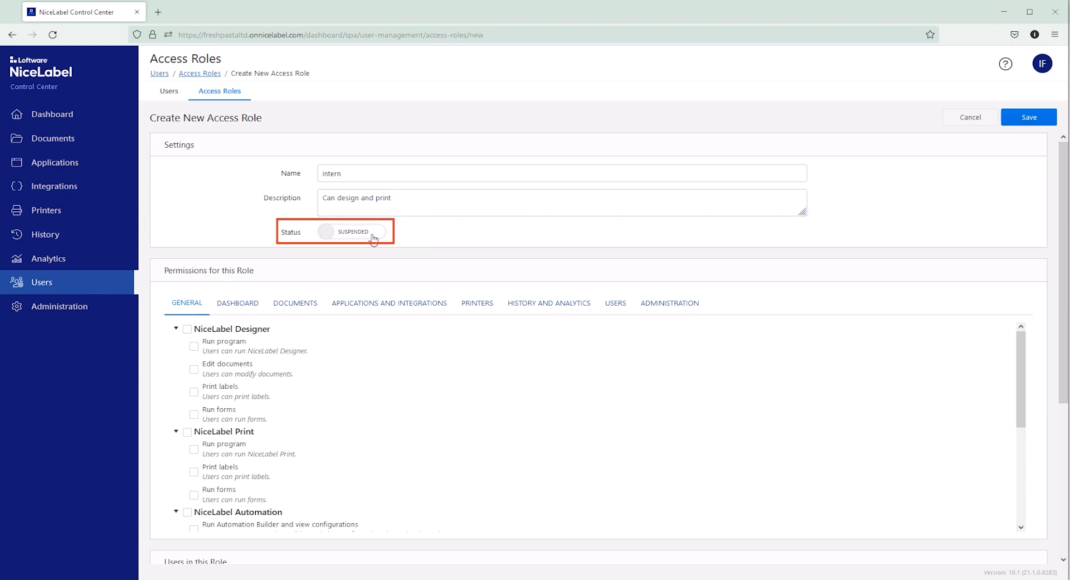
left_click(373, 233)
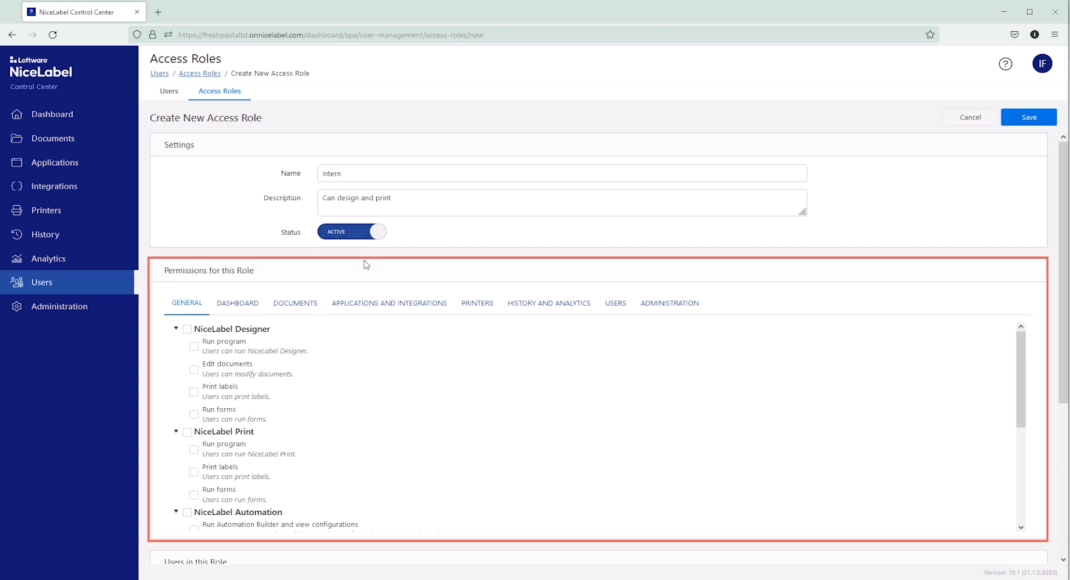
Customize the role's document permissions for the Work For Intern folder, granting all Storage permissions.
left_click(299, 308)
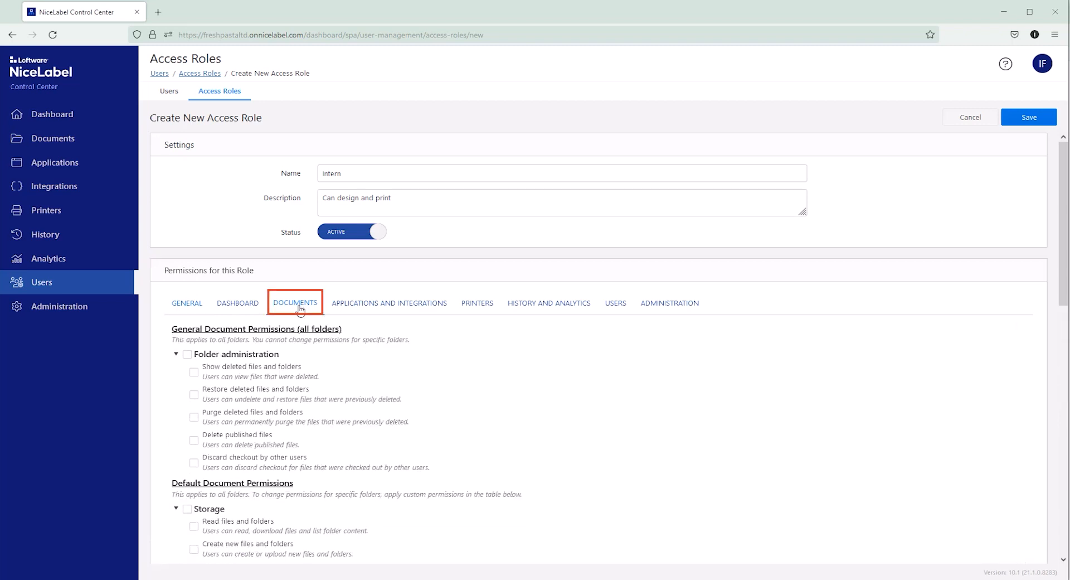
scroll(295, 404, "down", 4)
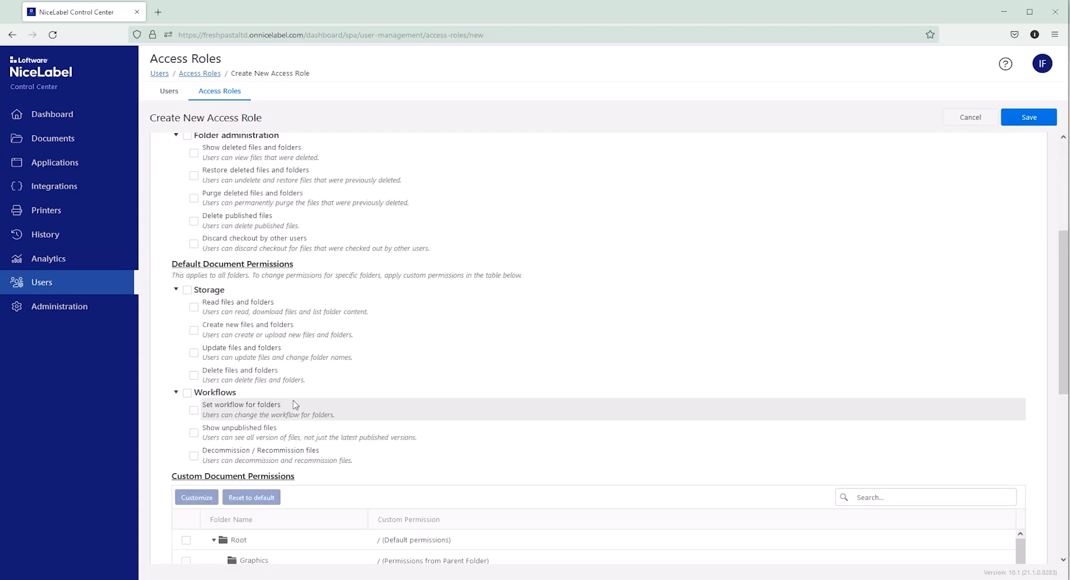
scroll(295, 405, "down", 4)
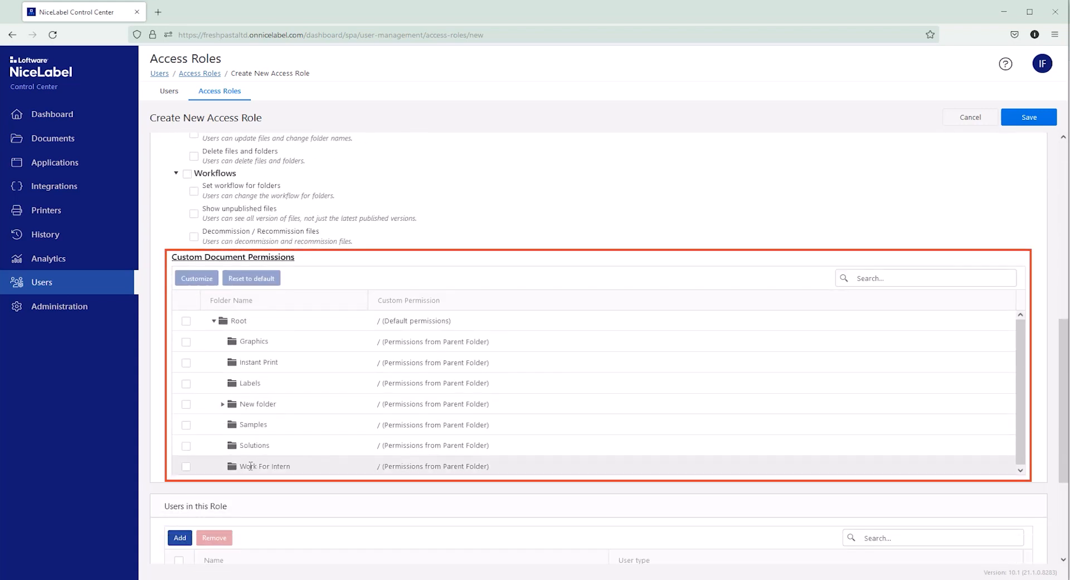
left_click(184, 470)
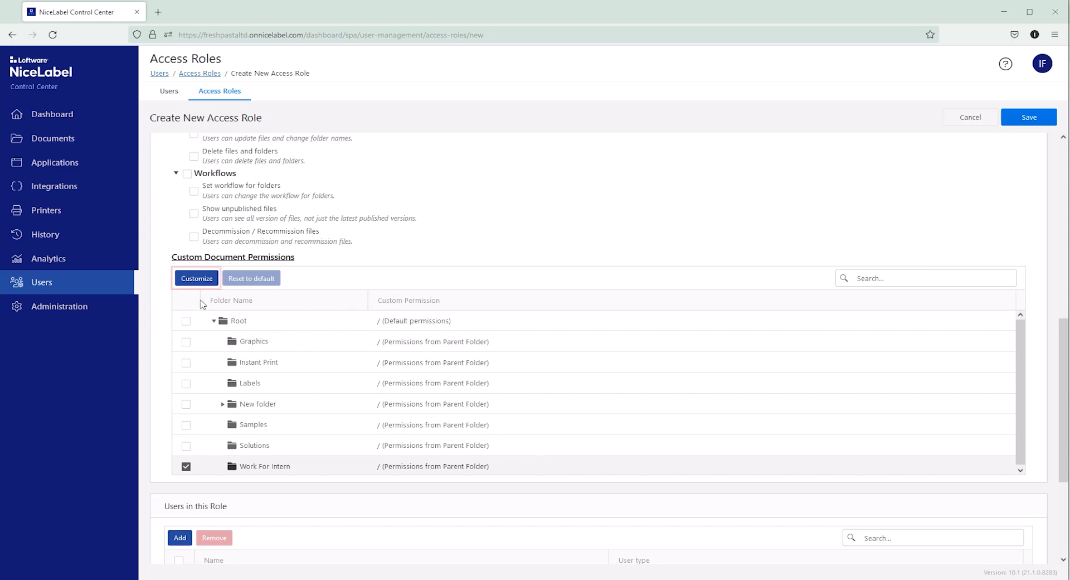
left_click(204, 279)
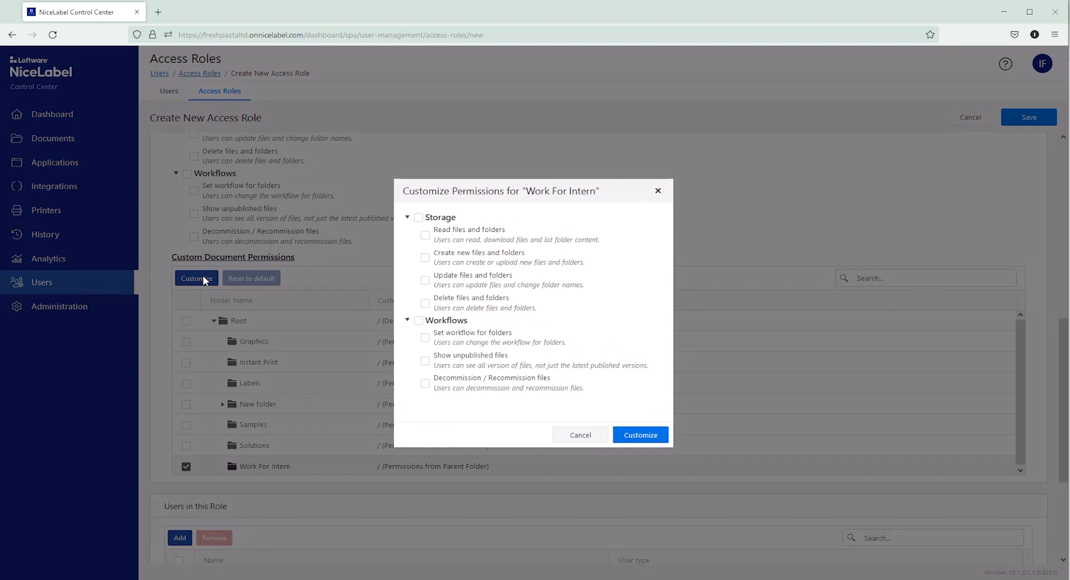
left_click(419, 218)
left_click(637, 438)
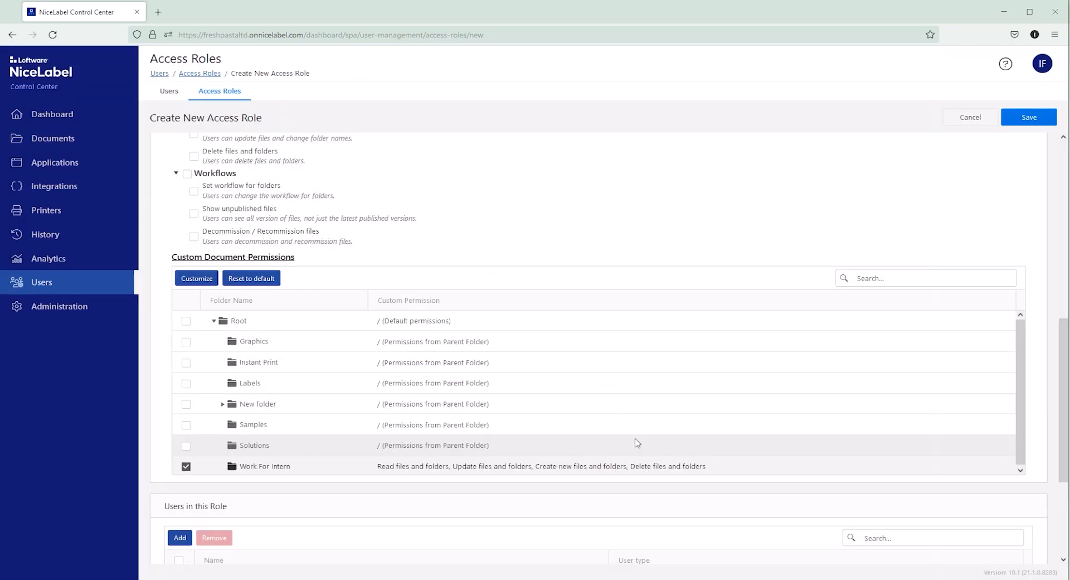
Grant the role all NiceLabel Designer permissions and the default printer group permission Manage print queues.
scroll(637, 441, "up", 7)
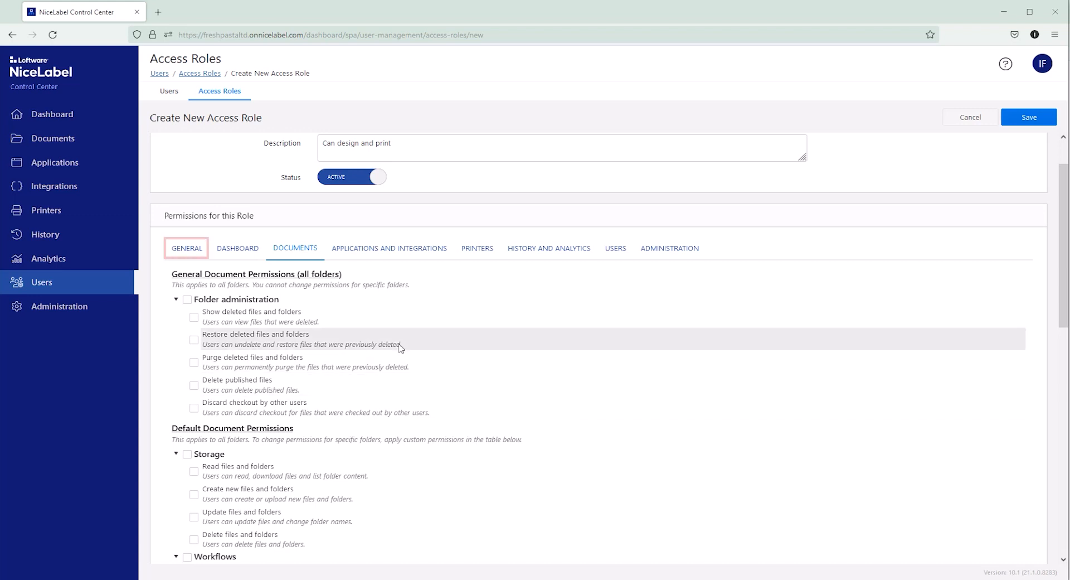
left_click(201, 258)
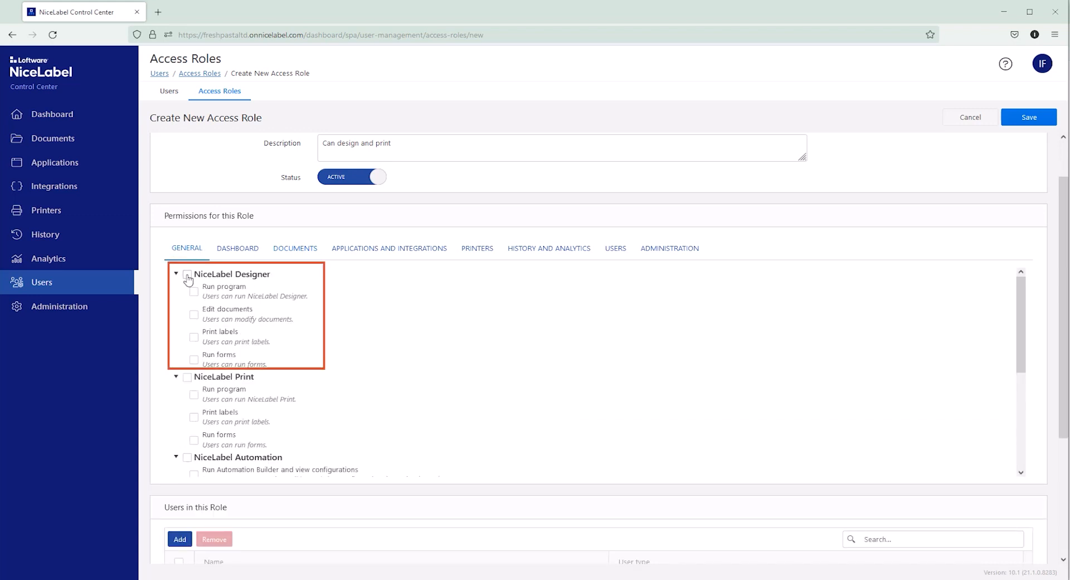
left_click(187, 274)
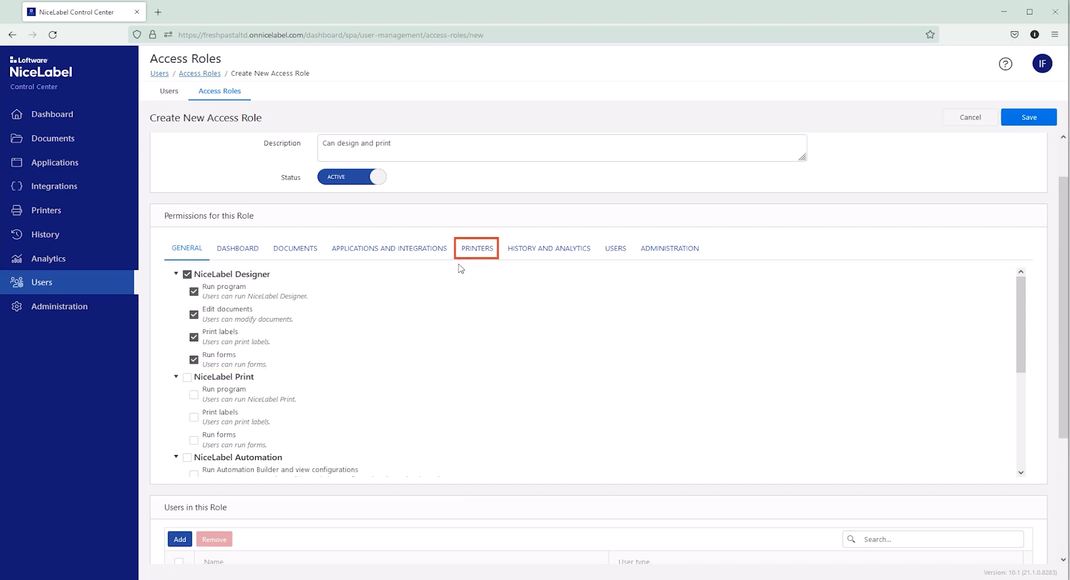
left_click(477, 249)
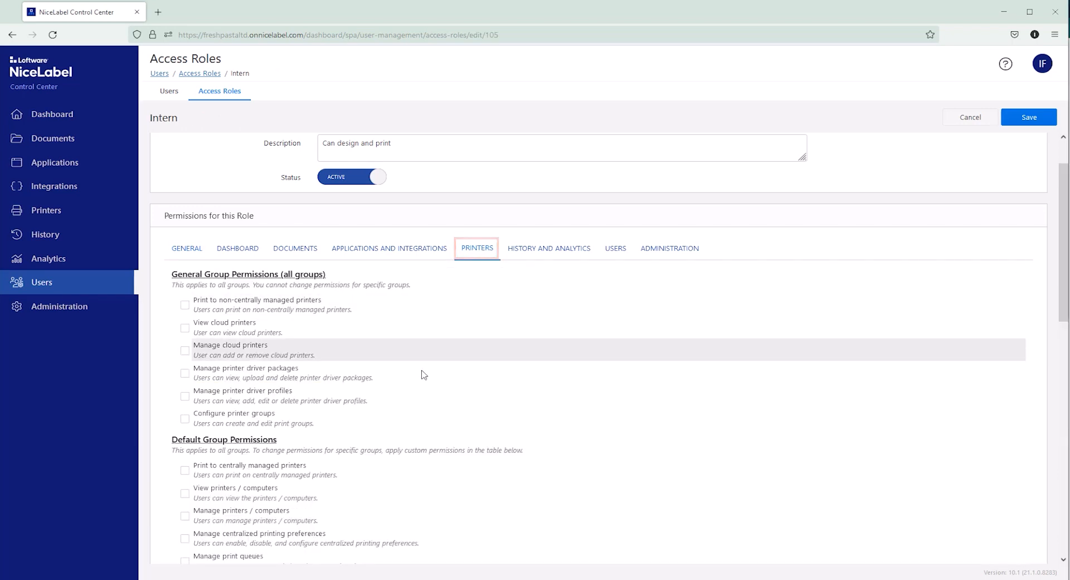
scroll(191, 501, "down", 2)
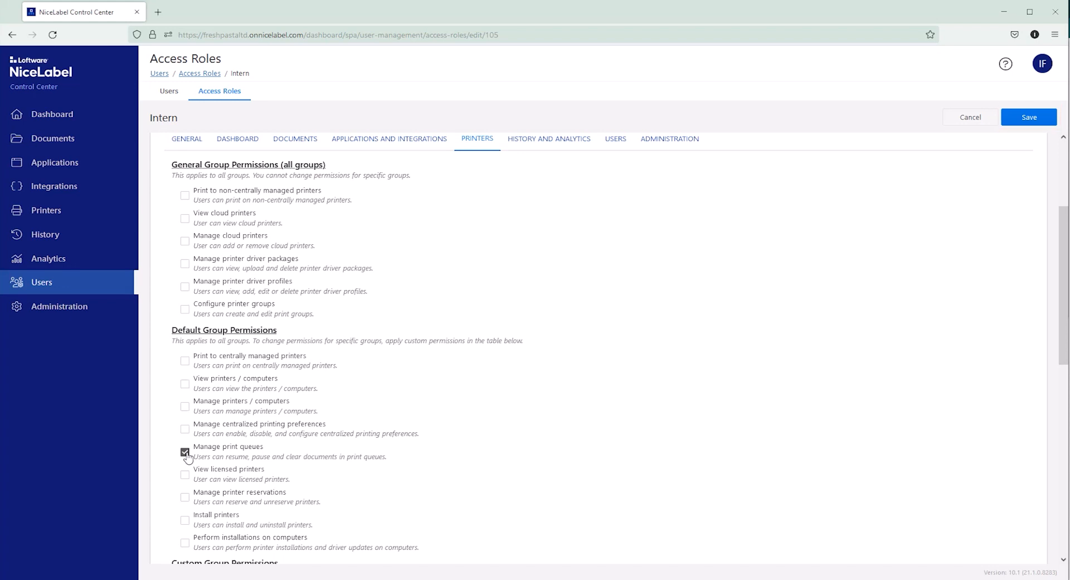
Search users for "int", add the matching guest user to the Intern role, and save the role.
scroll(187, 456, "down", 7)
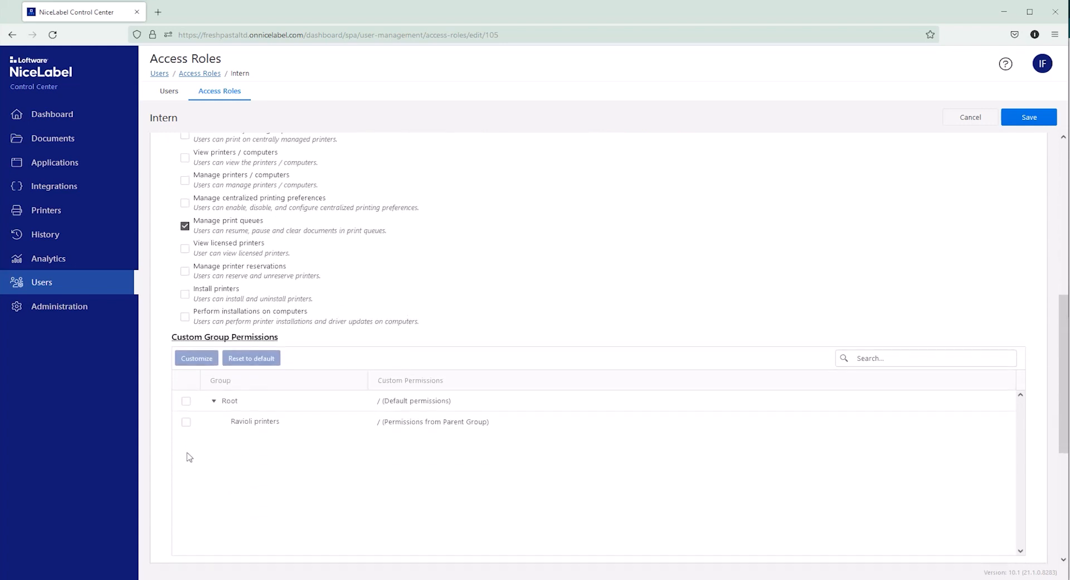
scroll(189, 456, "down", 1)
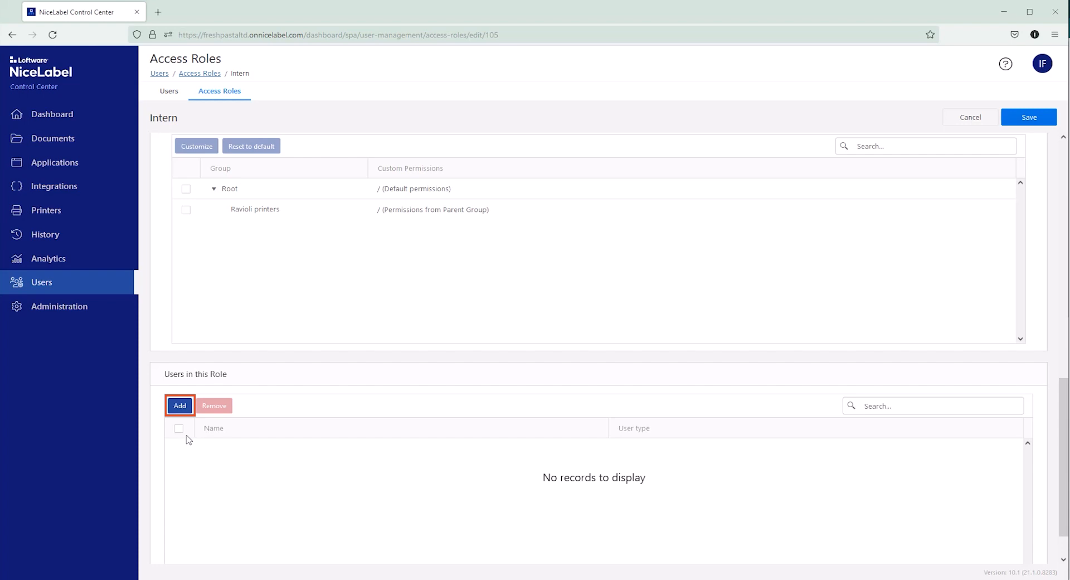
left_click(179, 407)
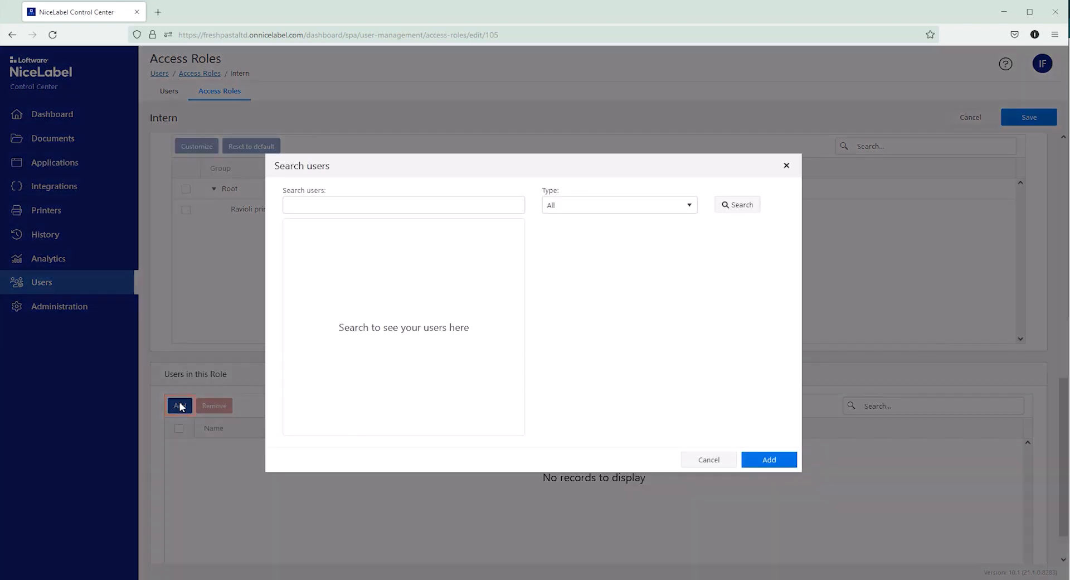
left_click(323, 201)
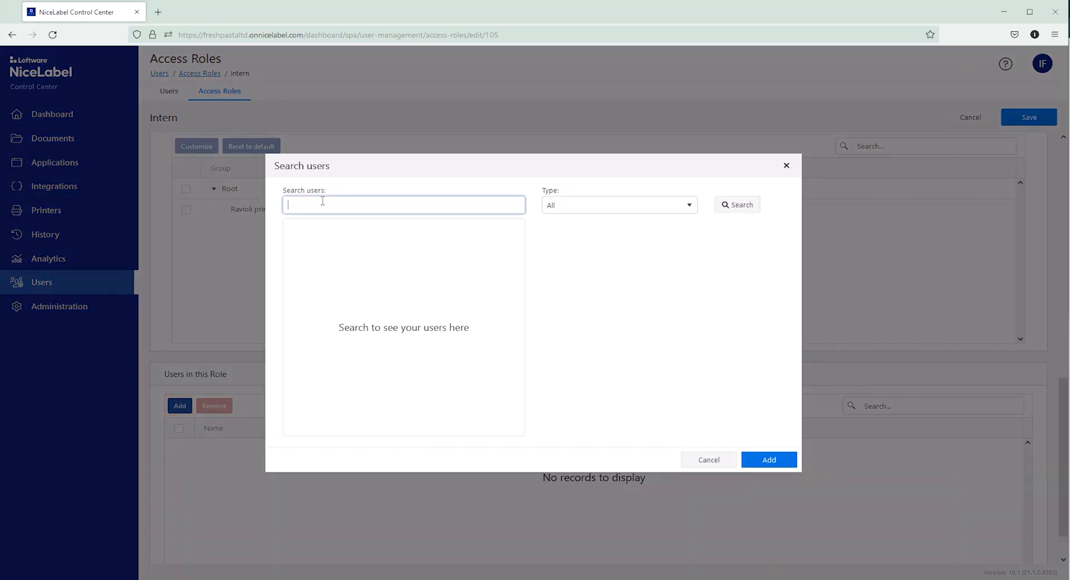
type("int")
key("Return")
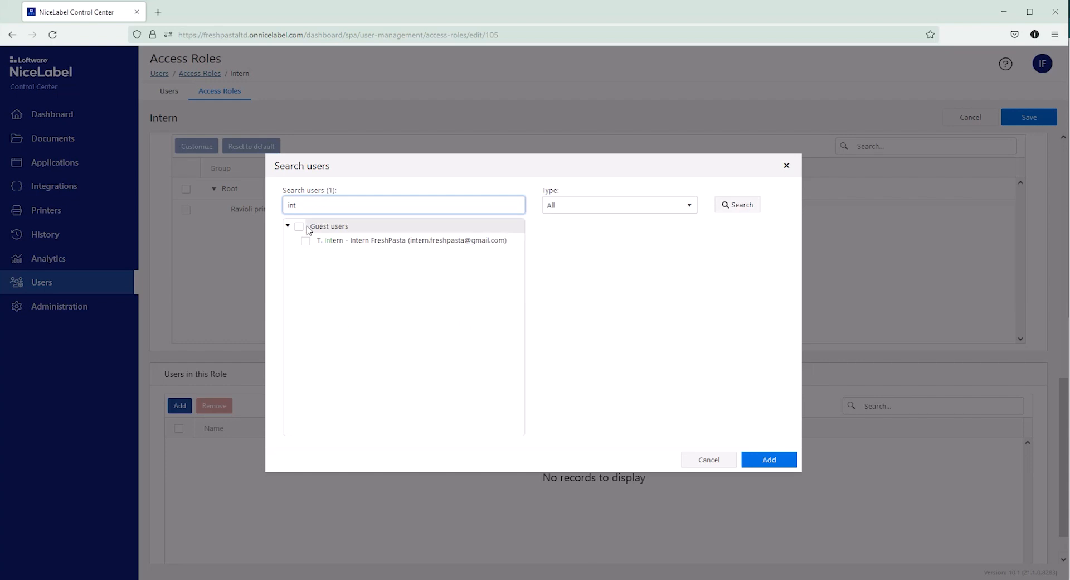
left_click(306, 242)
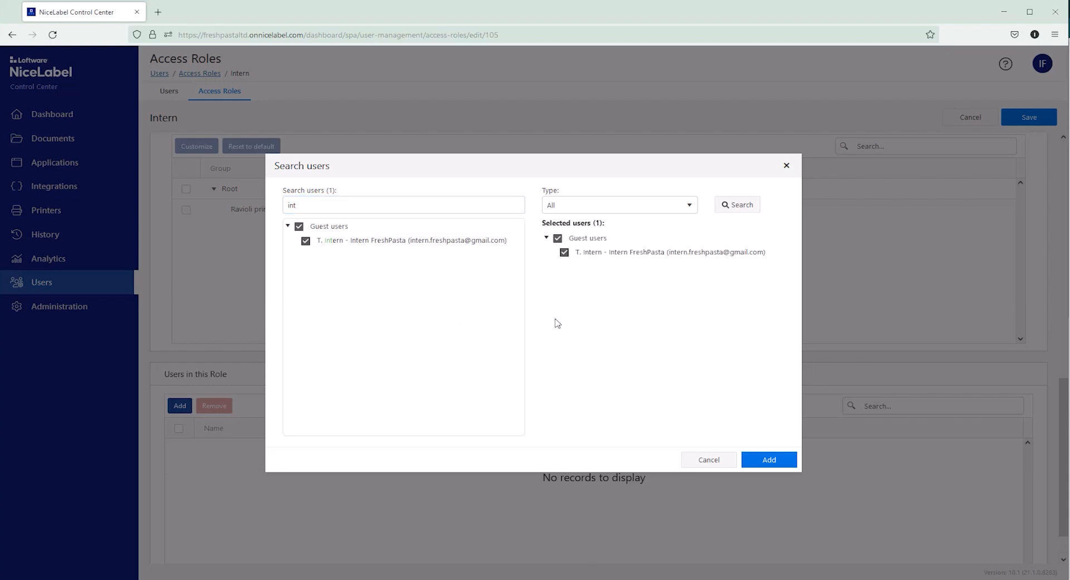
left_click(754, 461)
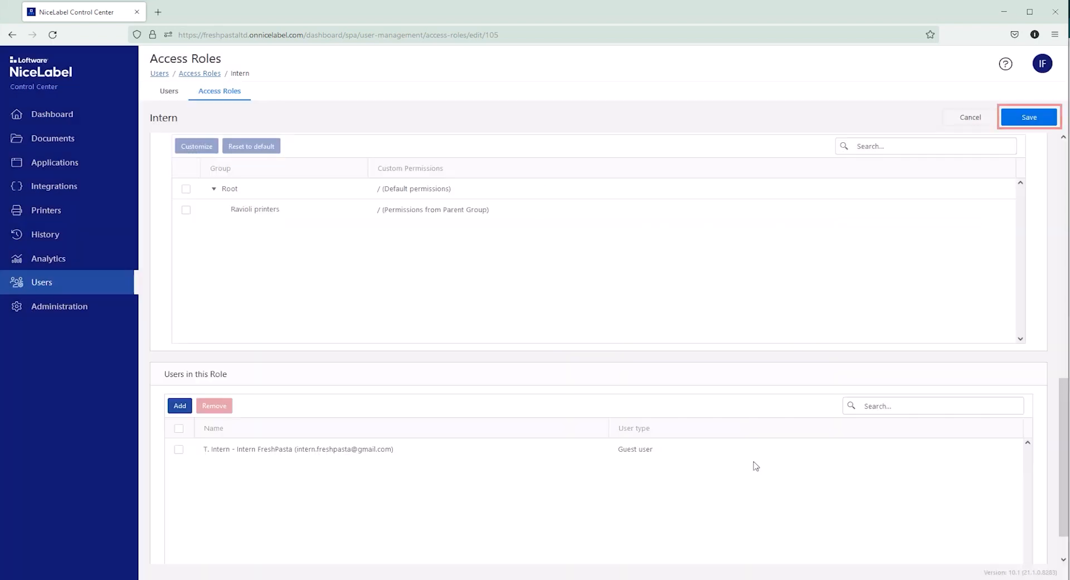
left_click(1047, 116)
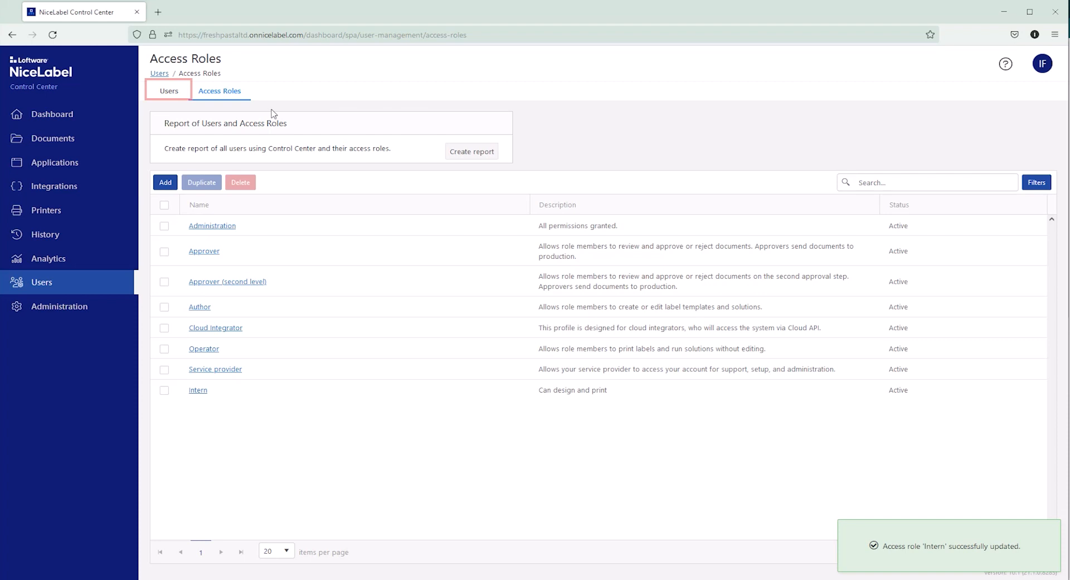
Open the intern's user account, remove the Operator access role from it, and save the user.
left_click(179, 99)
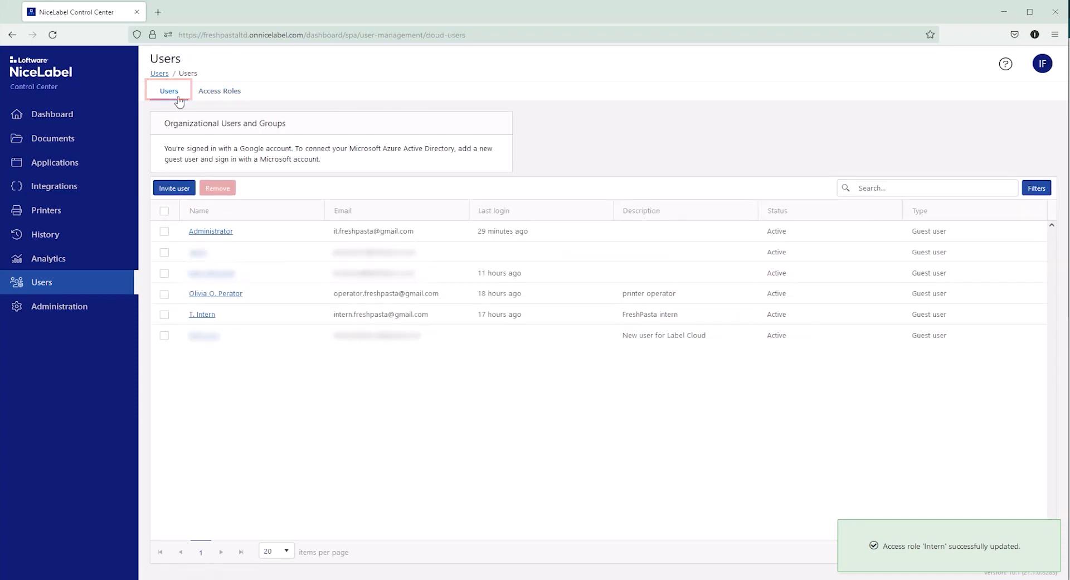
left_click(202, 316)
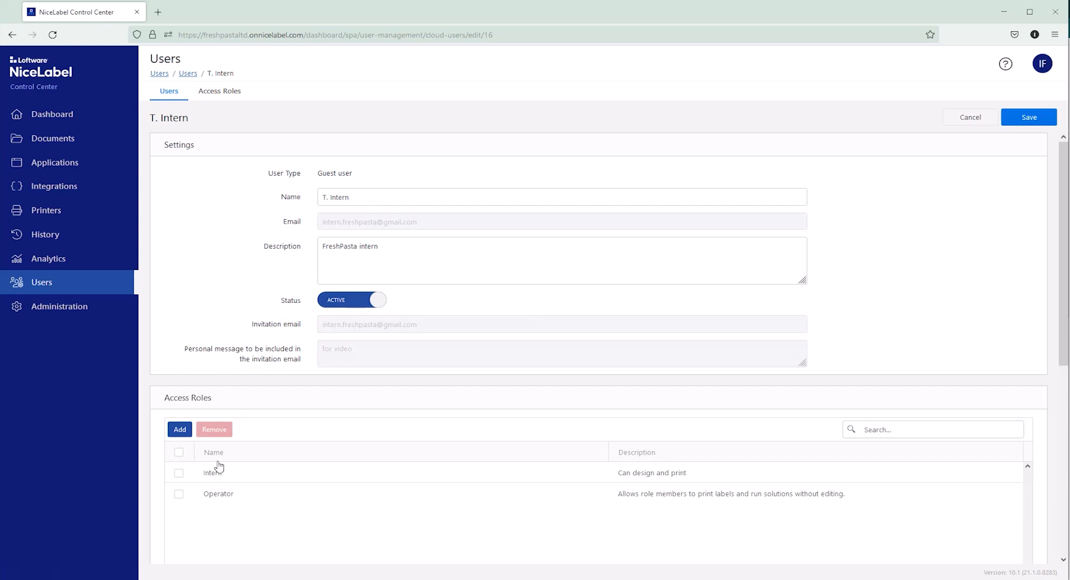
left_click(177, 498)
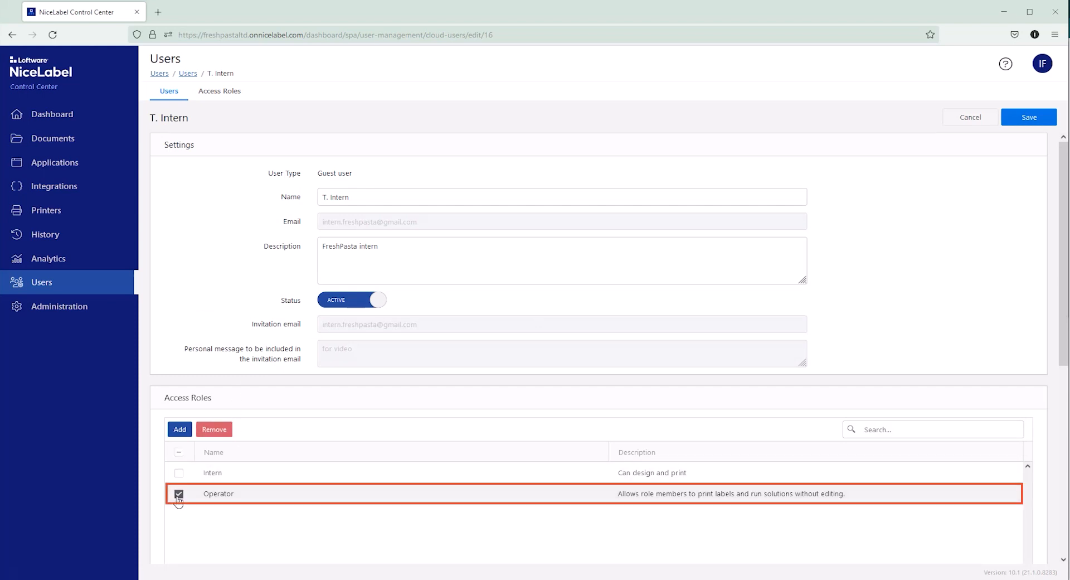
left_click(231, 433)
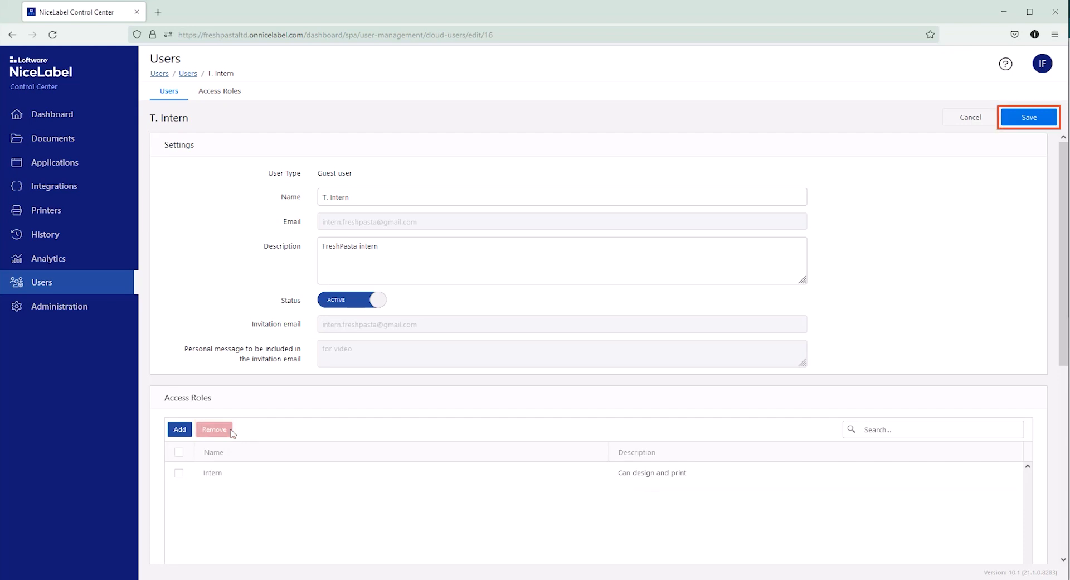
left_click(1050, 119)
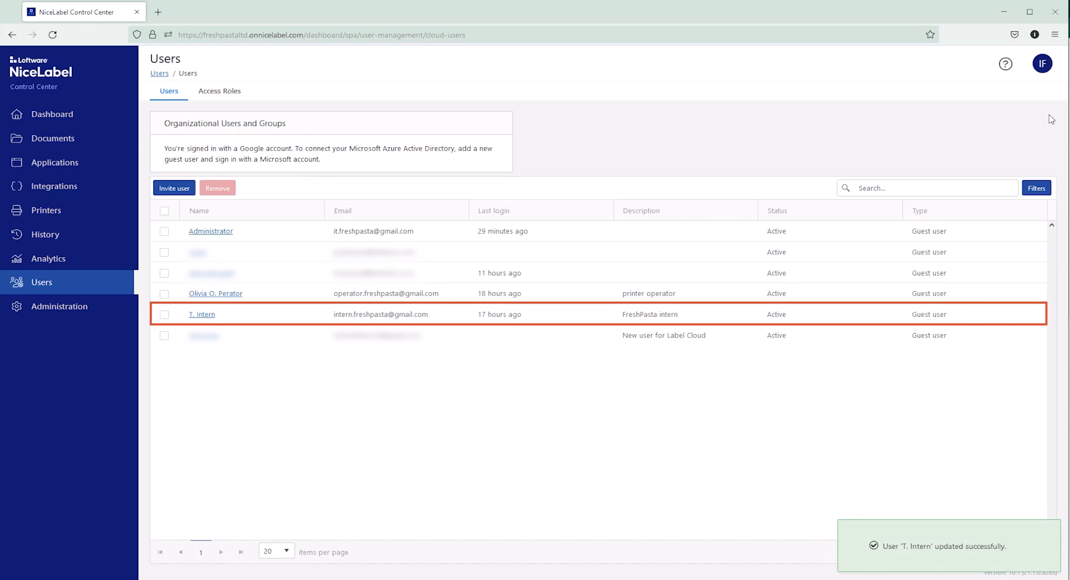